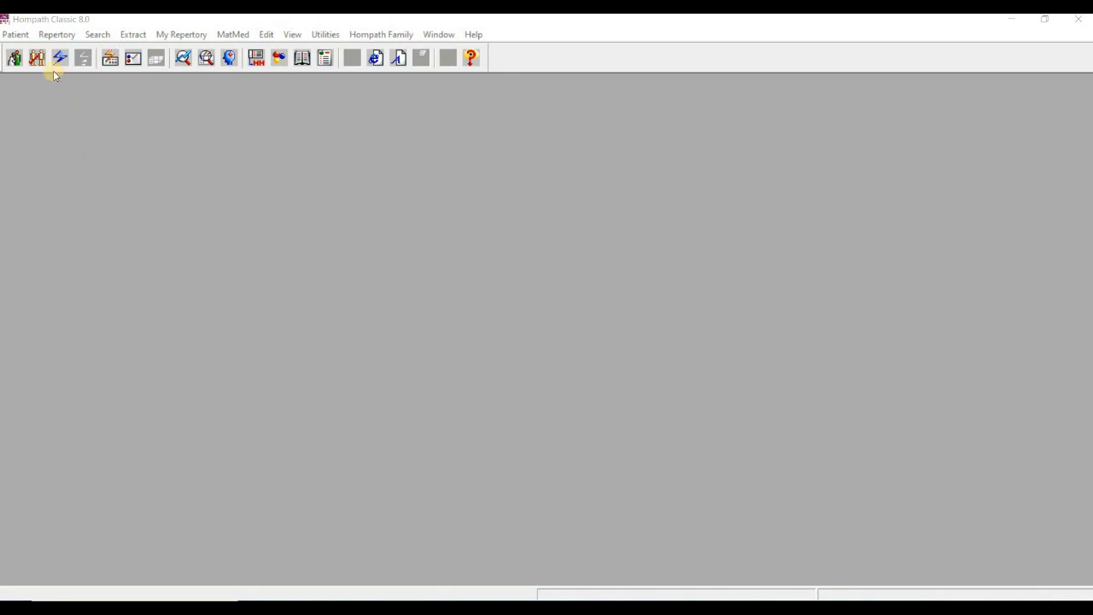
Step: Open rubric selection and choose the Kent repertory
{"action": "left_click", "coordinate": [55, 36]}
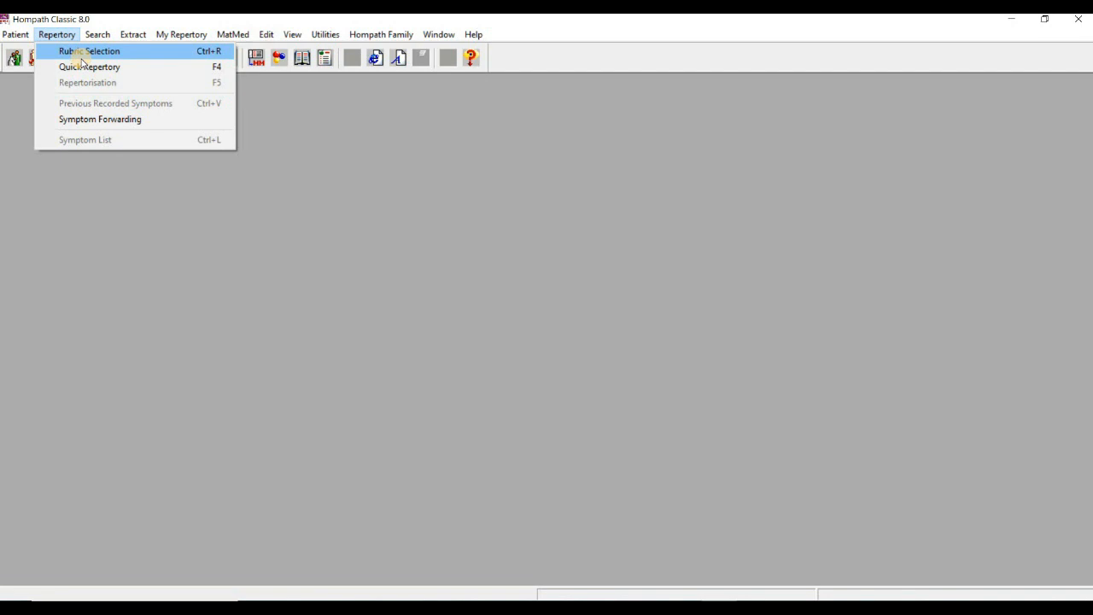
{"action": "left_click", "coordinate": [19, 38]}
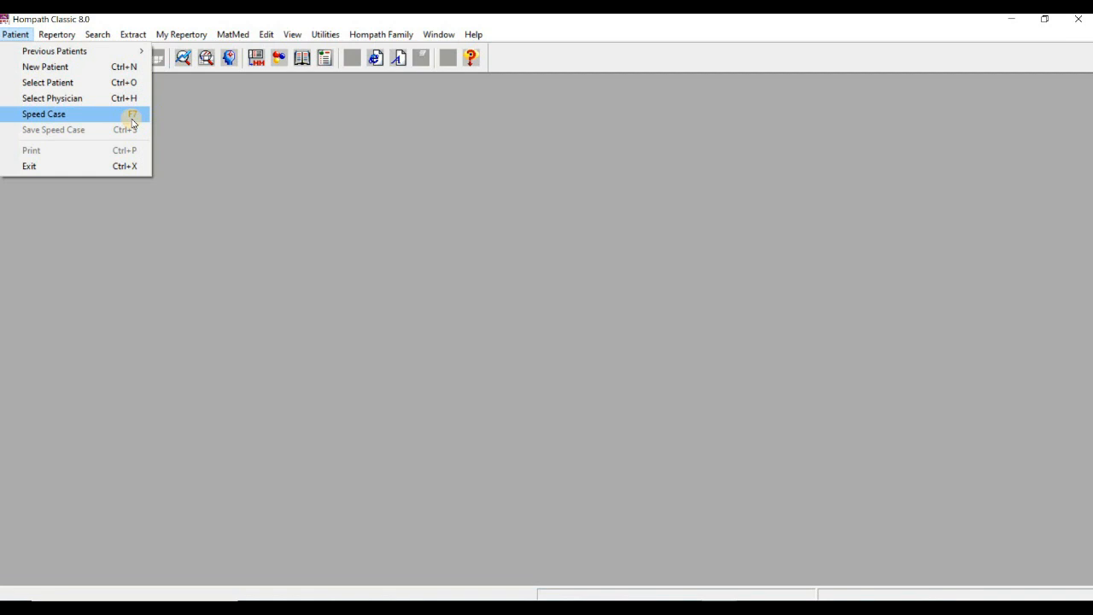
{"action": "mouse_move", "coordinate": [55, 34]}
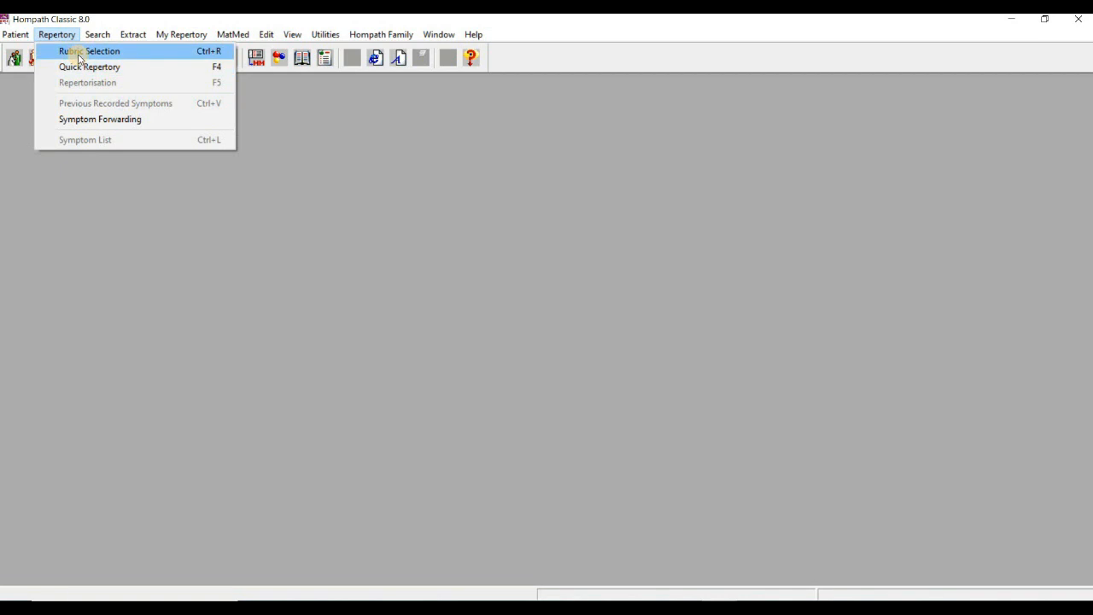
{"action": "left_click", "coordinate": [367, 191]}
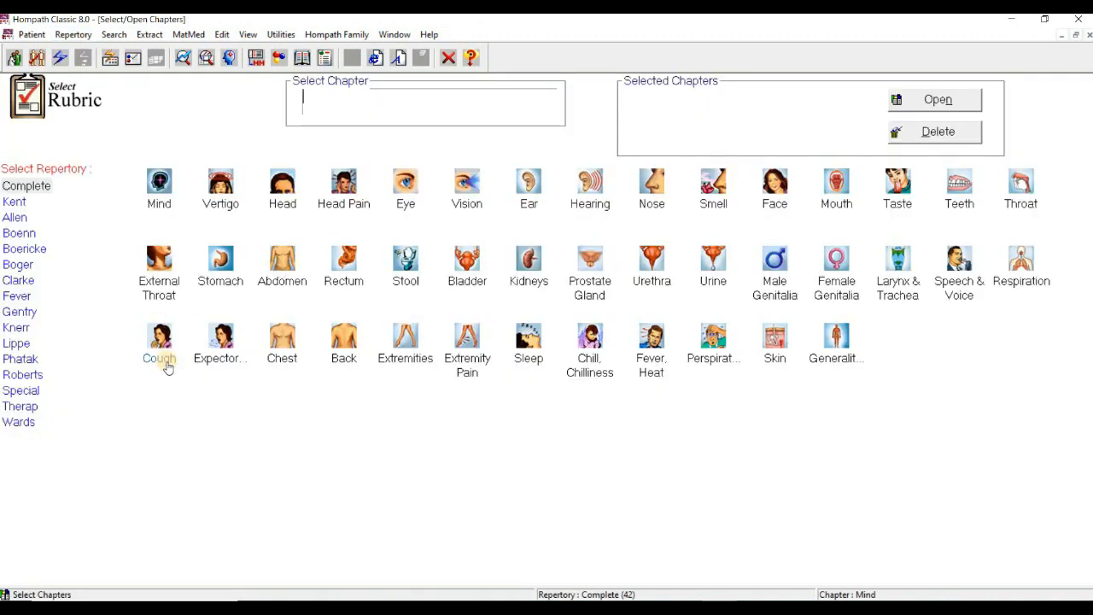
{"action": "left_click", "coordinate": [13, 202]}
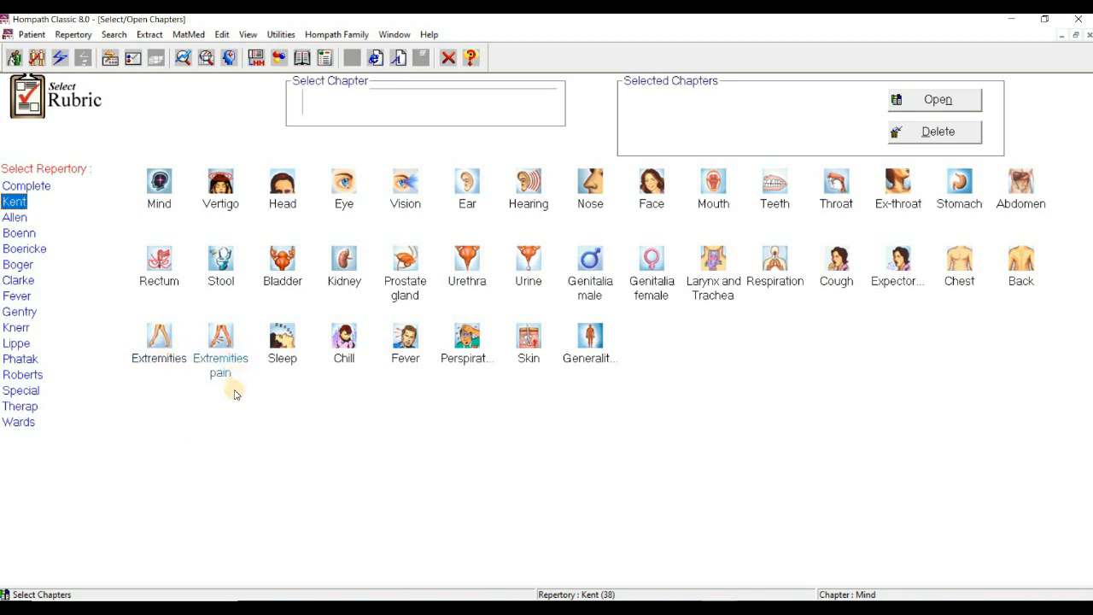
Step: Add Kent's Extremities pain chapter to the selected chapters and open it
{"action": "left_click", "coordinate": [159, 360]}
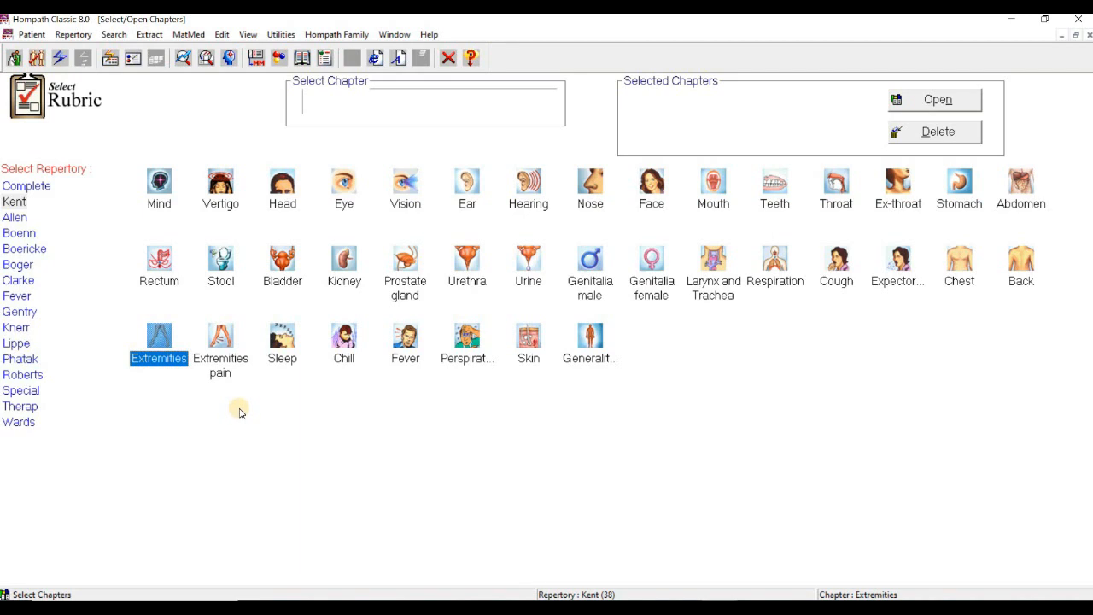
{"action": "left_click", "coordinate": [231, 345]}
{"action": "double_click", "coordinate": [232, 344]}
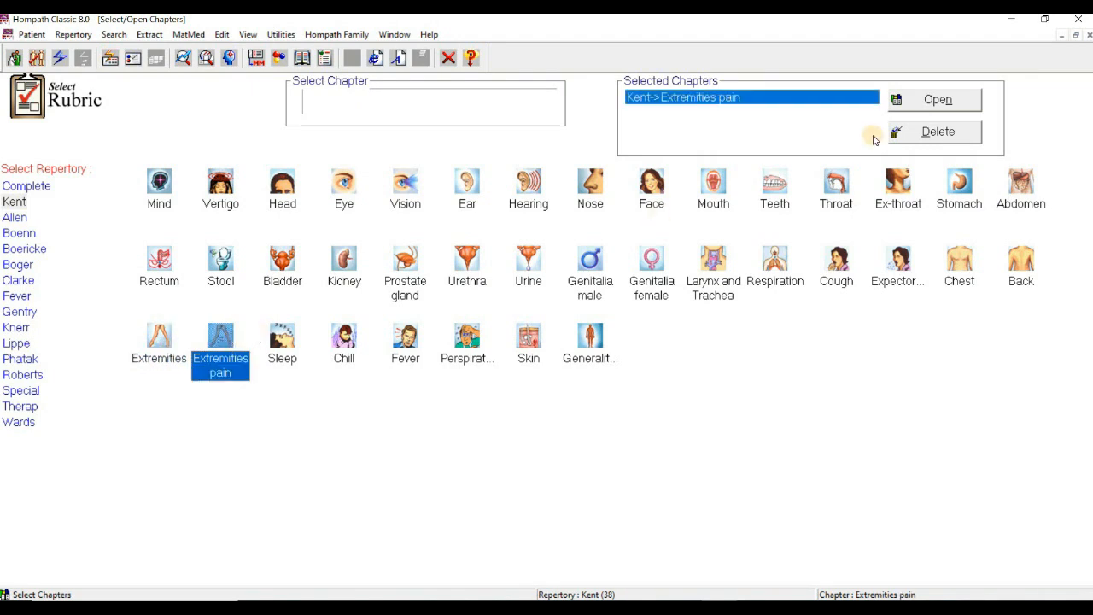
{"action": "left_click", "coordinate": [936, 99]}
Step: Find the rubric Pain: Joints: Wandering with the level searches "pain", "joi" and "wan", and record it as a symptom
{"action": "left_click", "coordinate": [52, 497]}
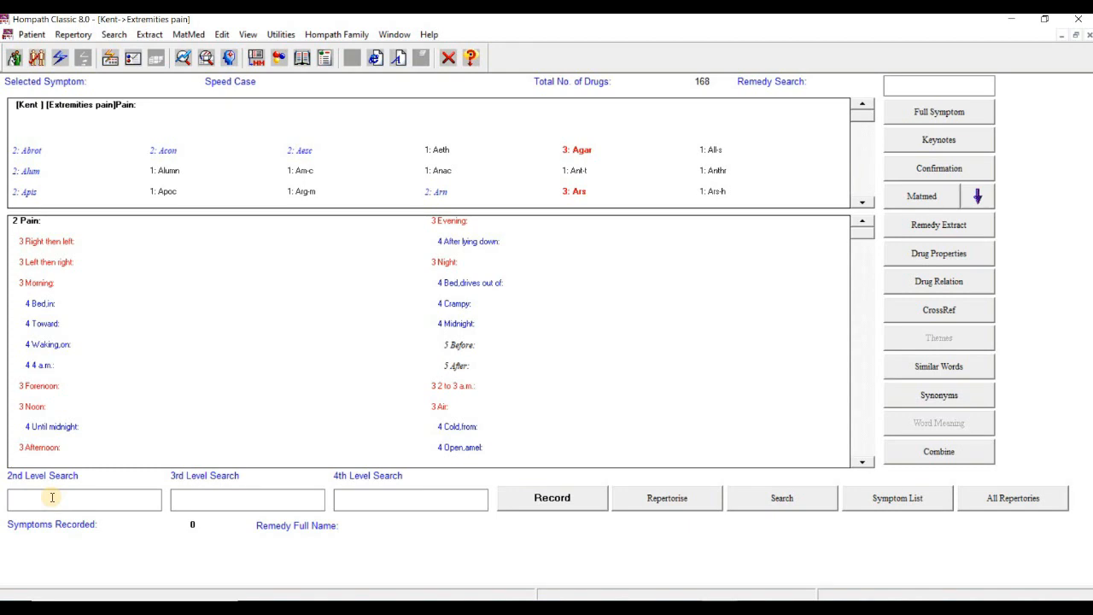
{"action": "type", "text": "pain"}
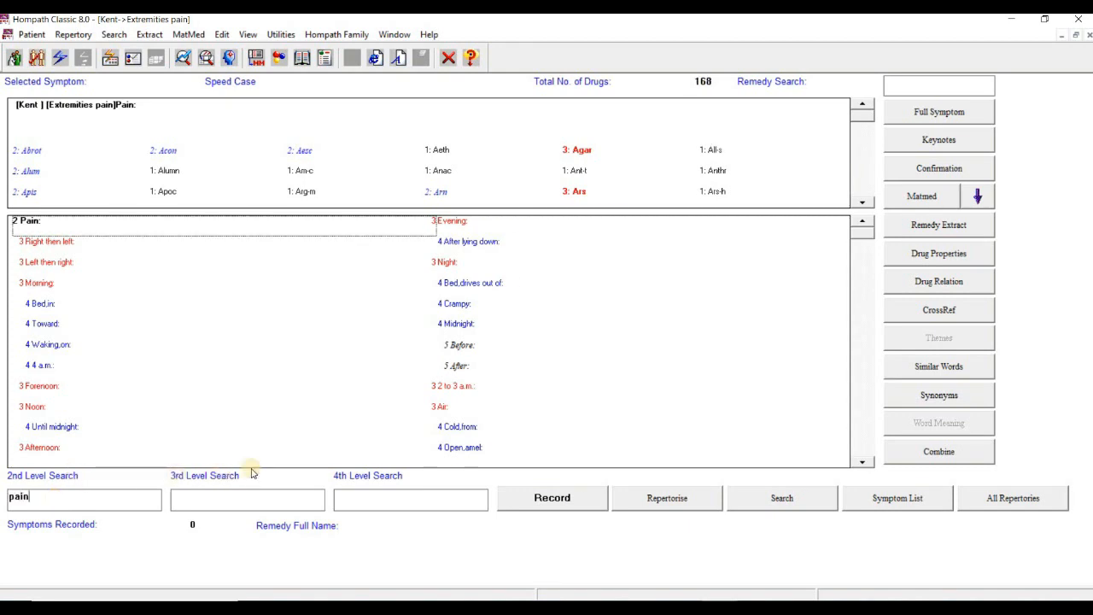
{"action": "left_click", "coordinate": [207, 500]}
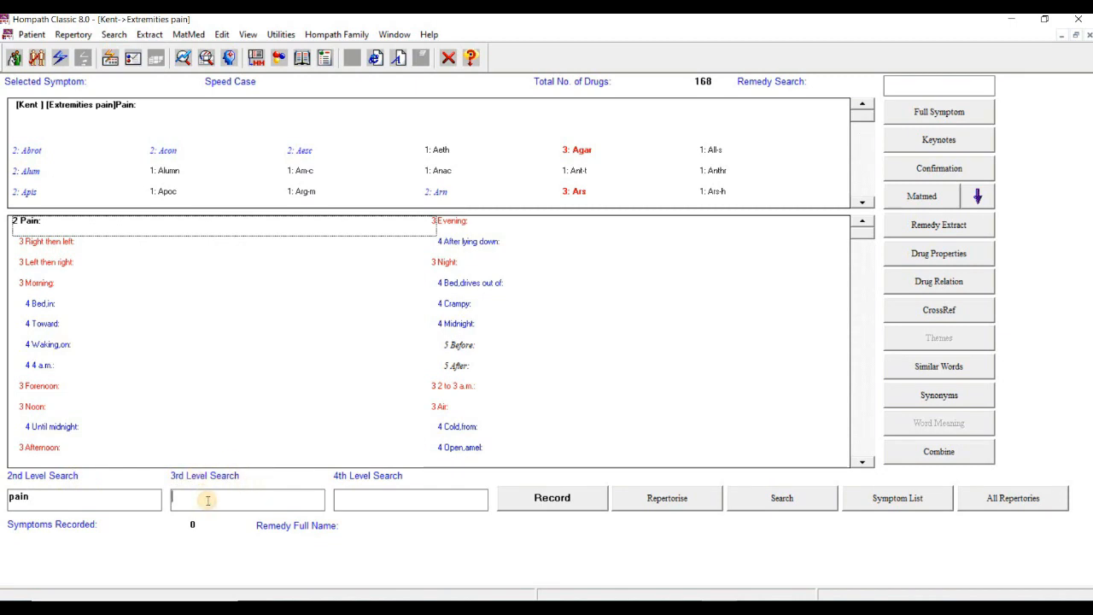
{"action": "type", "text": "joi"}
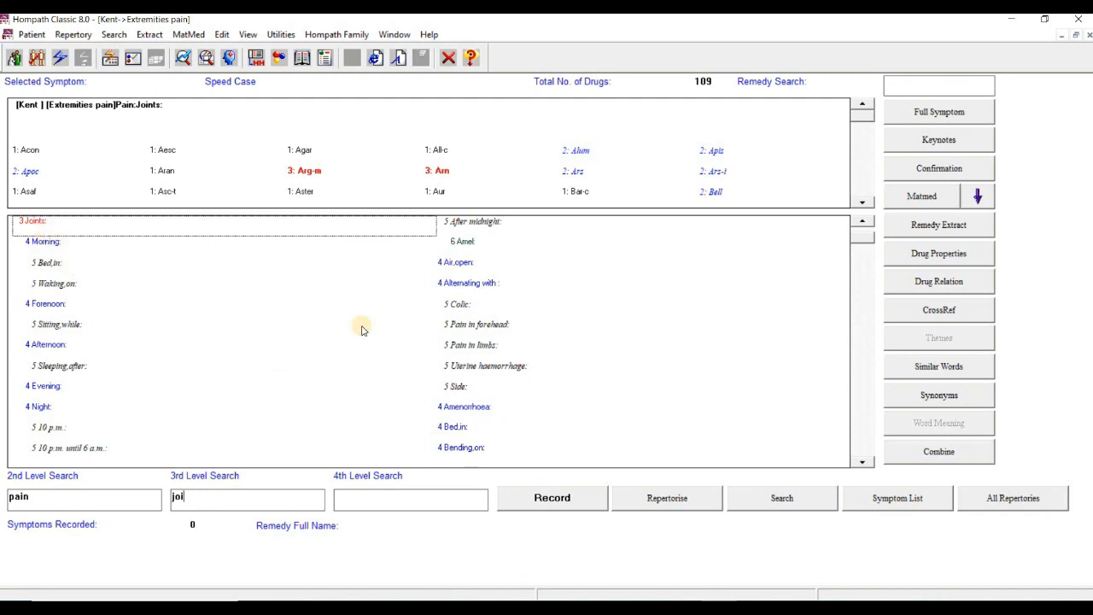
{"action": "left_click", "coordinate": [368, 501]}
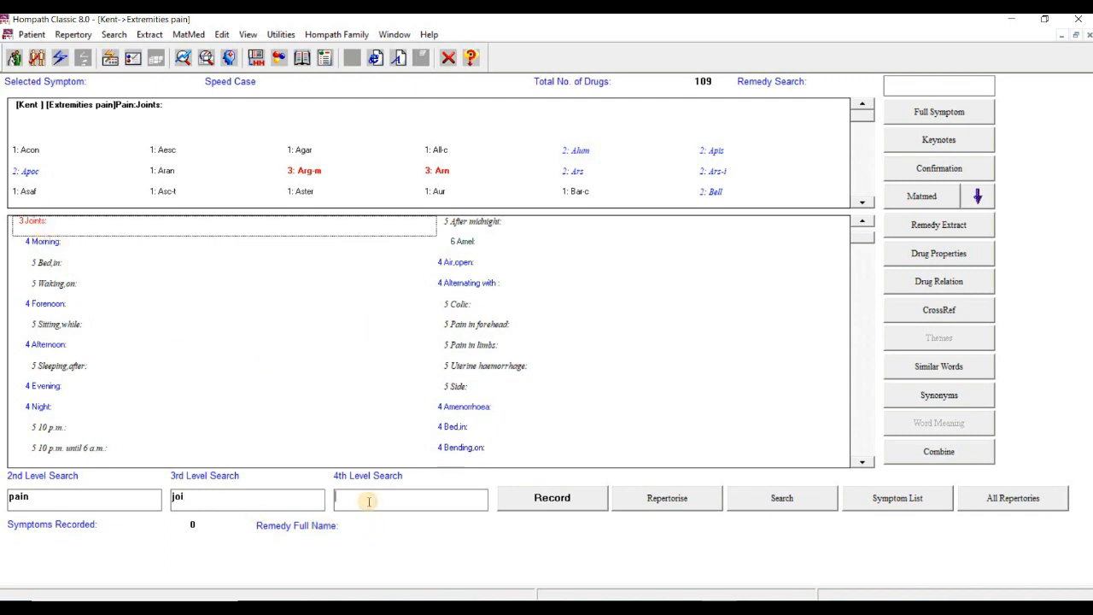
{"action": "type", "text": "wa"}
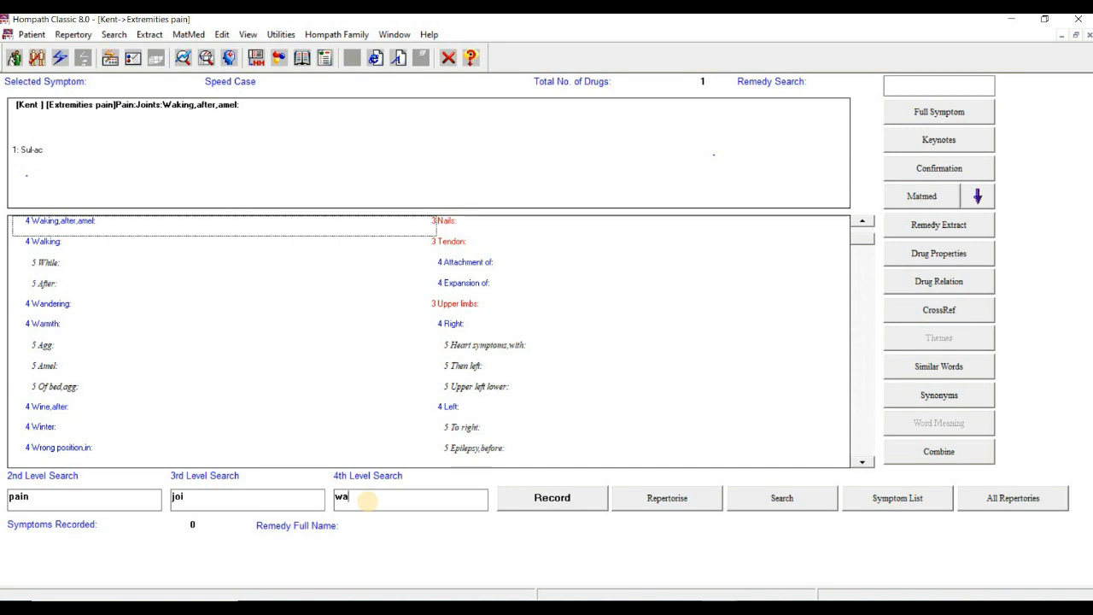
{"action": "type", "text": "n"}
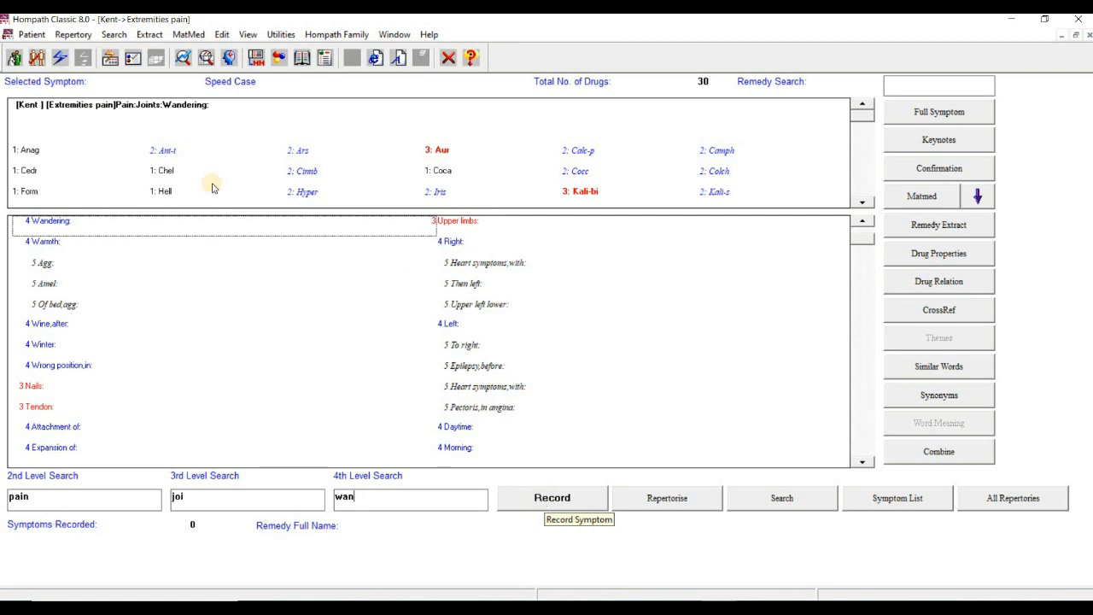
{"action": "double_click", "coordinate": [76, 224]}
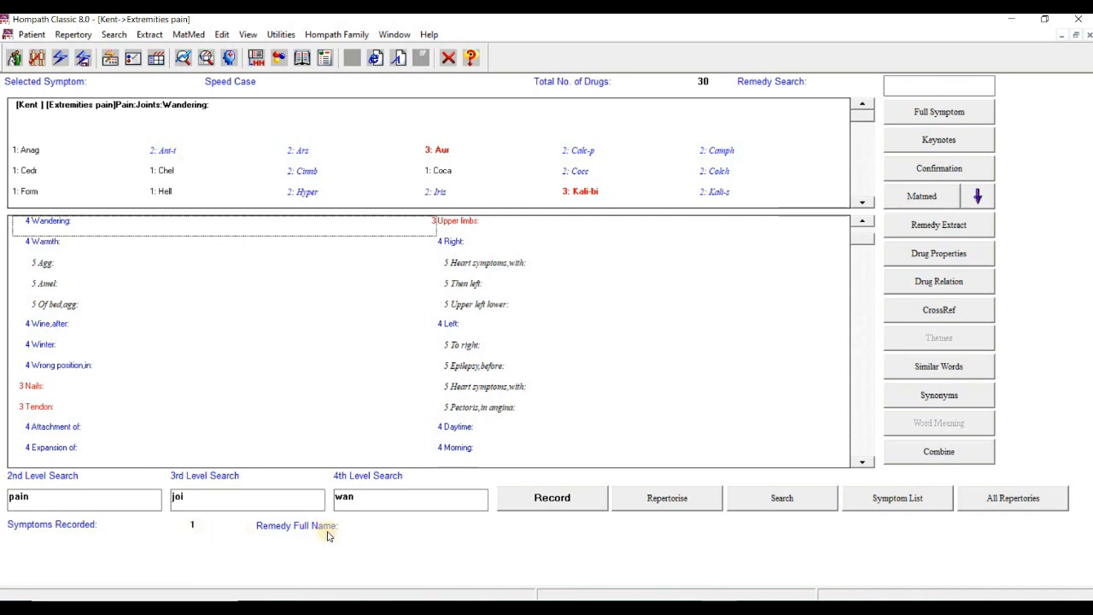
{"action": "left_click", "coordinate": [557, 501]}
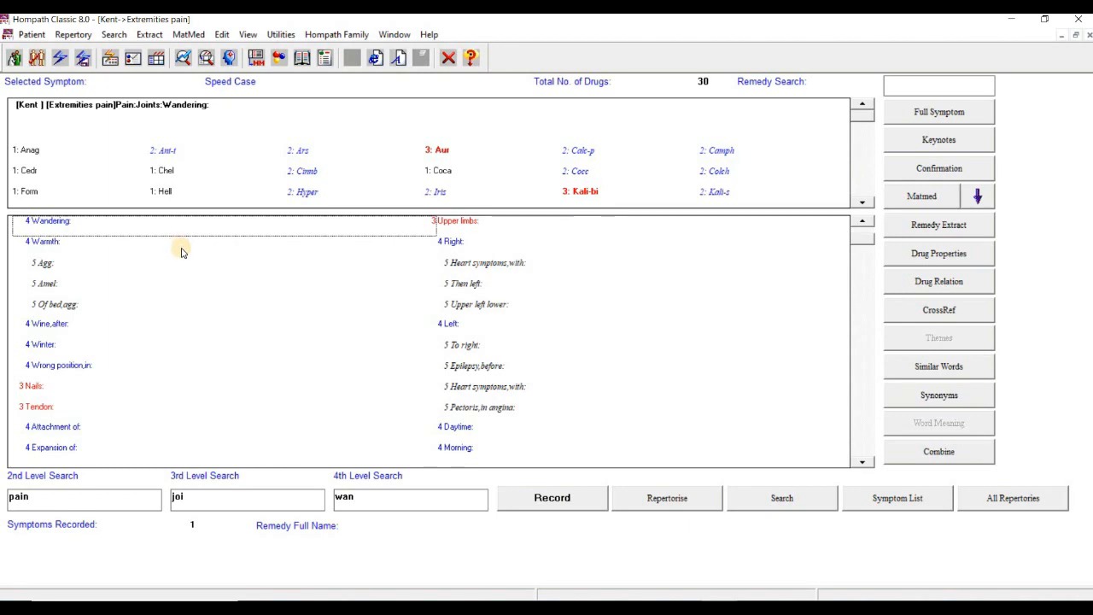
Step: Return to chapter selection, replace Kent's Extremities pain with Generalities in the selected chapters, and open that chapter
{"action": "key", "text": "Escape"}
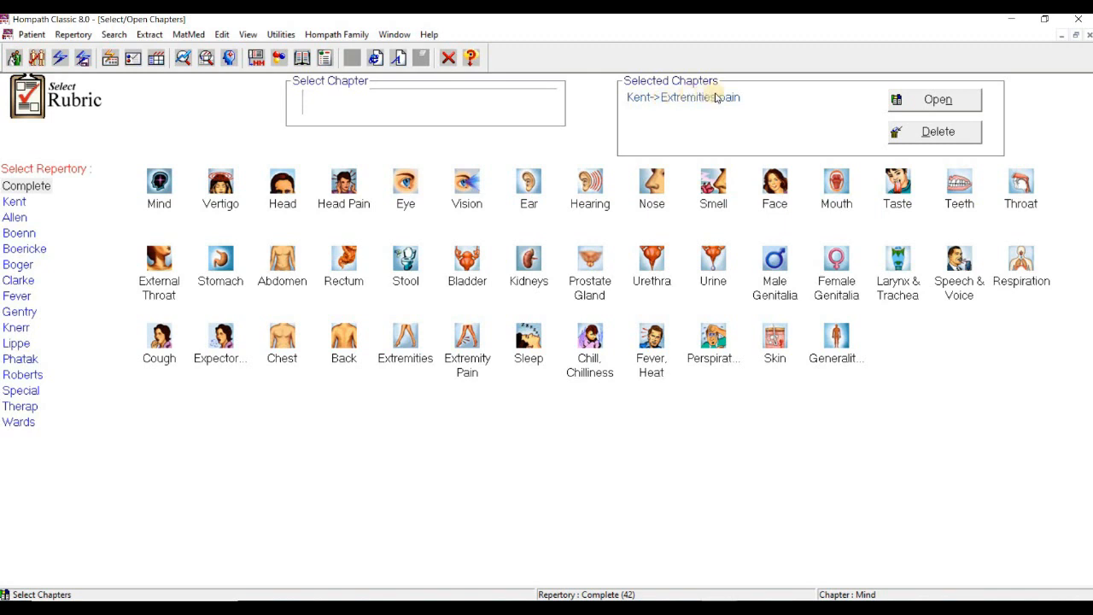
{"action": "left_click", "coordinate": [675, 120]}
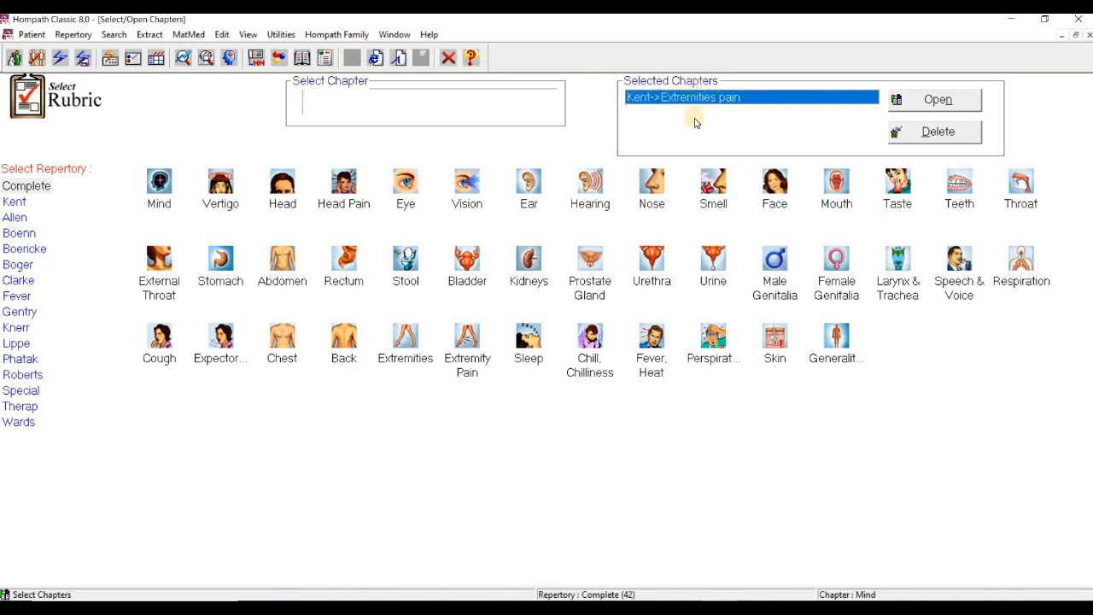
{"action": "left_click", "coordinate": [938, 133]}
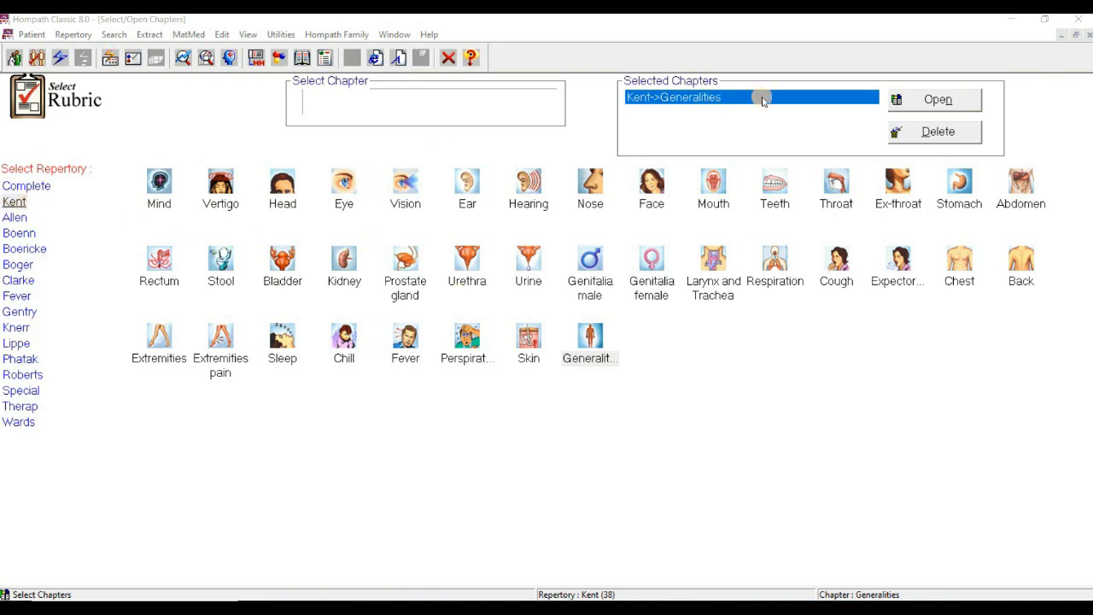
{"action": "left_click", "coordinate": [938, 98]}
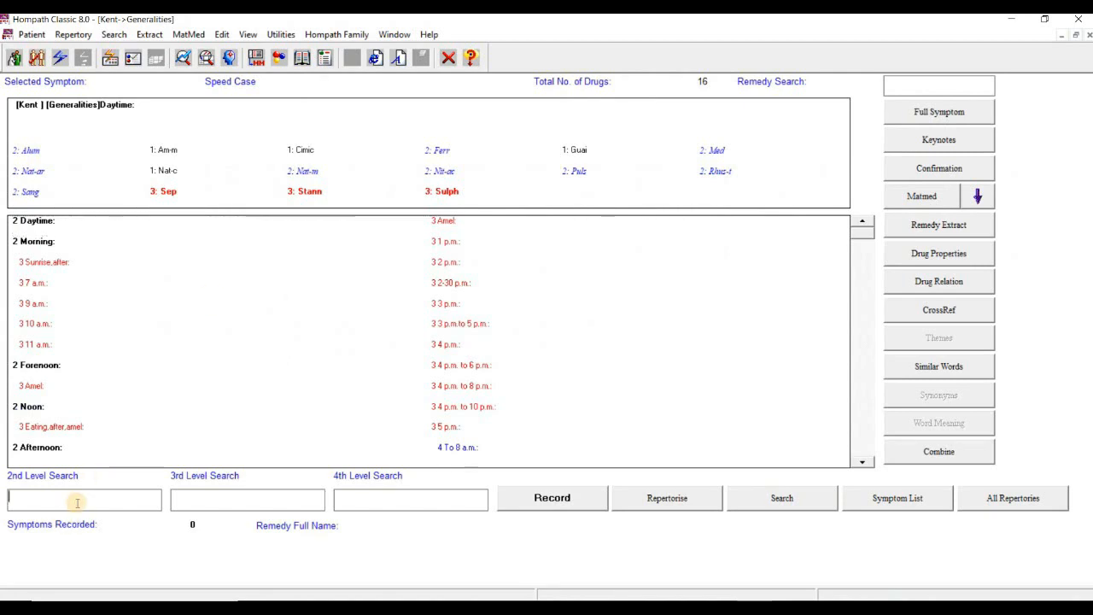
Step: Search the second level for "Cold" and record its sub-rubric "In general agg"
{"action": "type", "text": "Cold"}
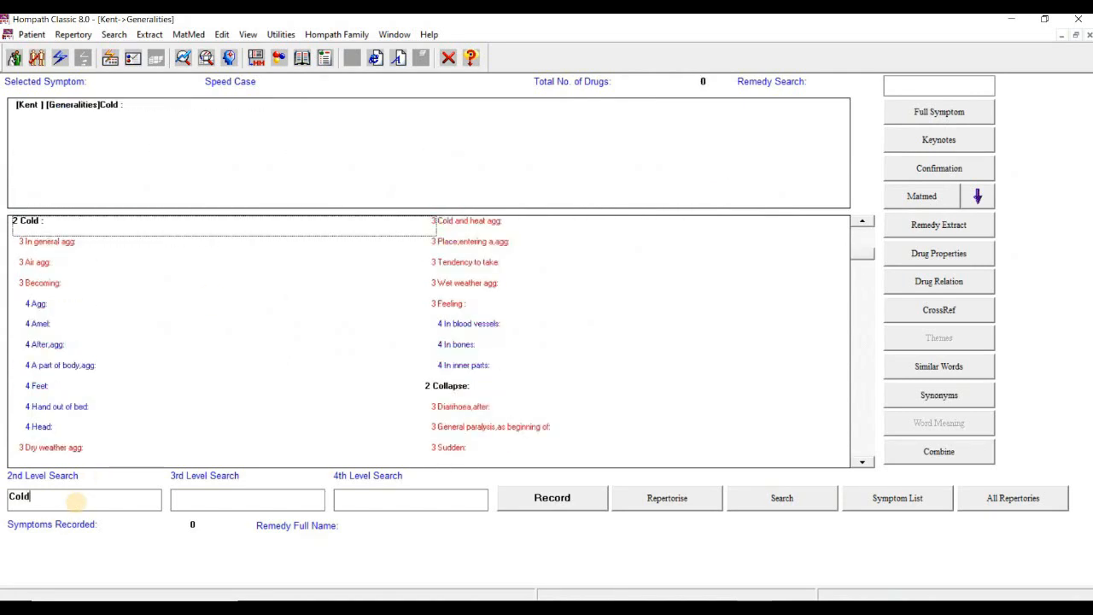
{"action": "left_click", "coordinate": [33, 246]}
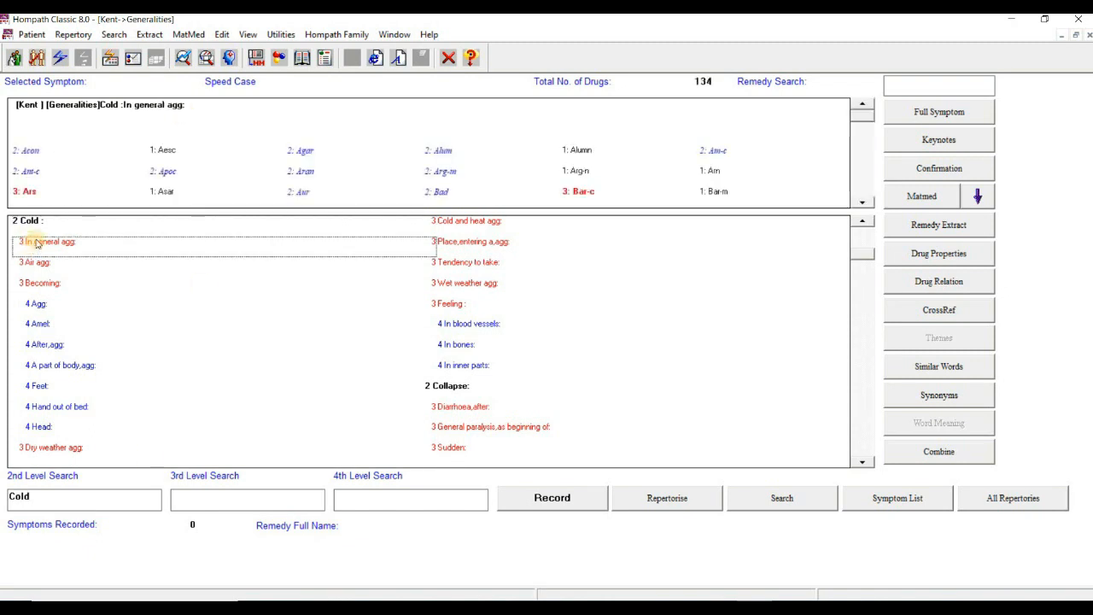
{"action": "left_click", "coordinate": [552, 502]}
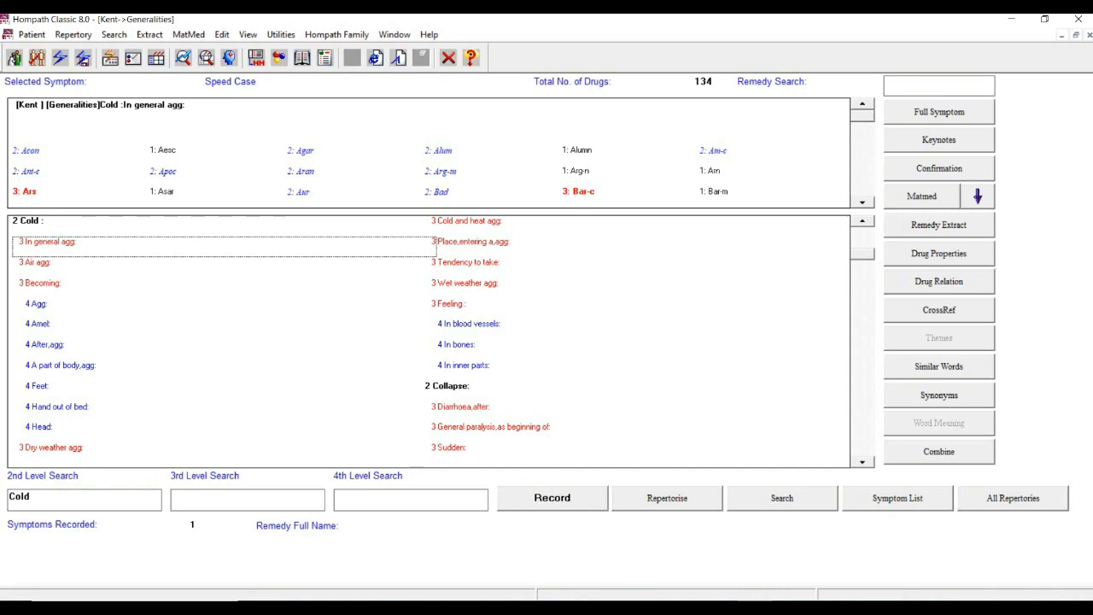
Step: Replace the second-level search term with "syphli" and record the Syphilis rubric
{"action": "key", "text": "Tab"}
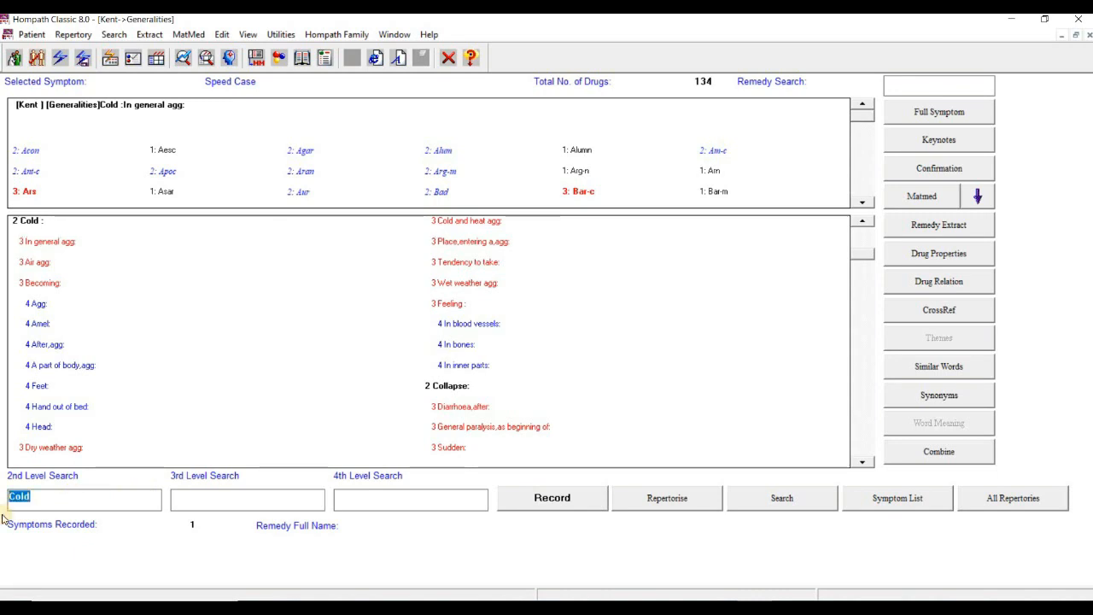
{"action": "type", "text": "s"}
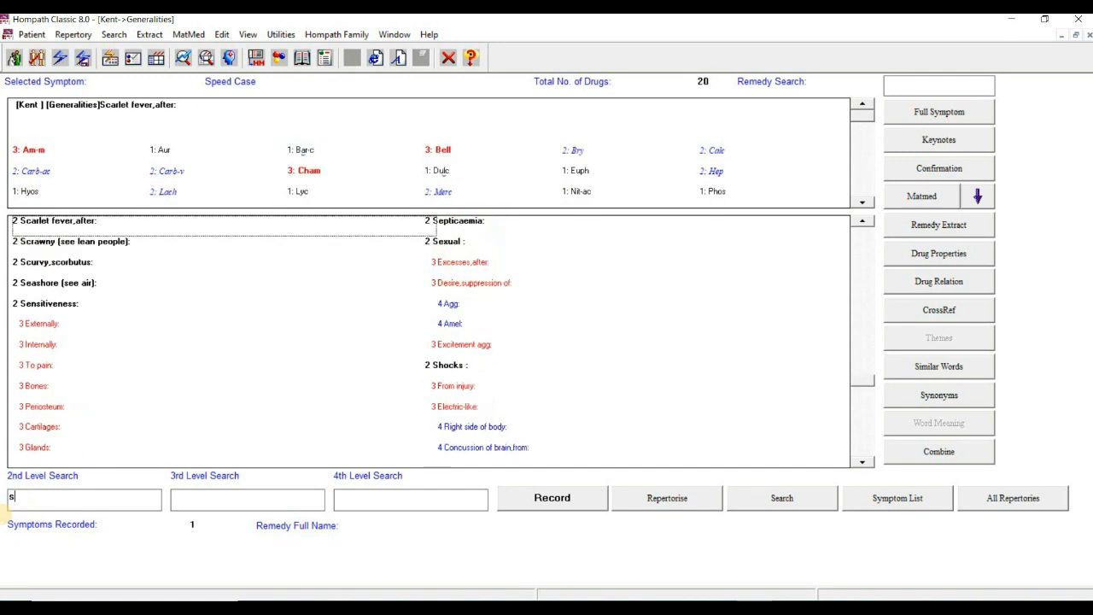
{"action": "type", "text": "yphli"}
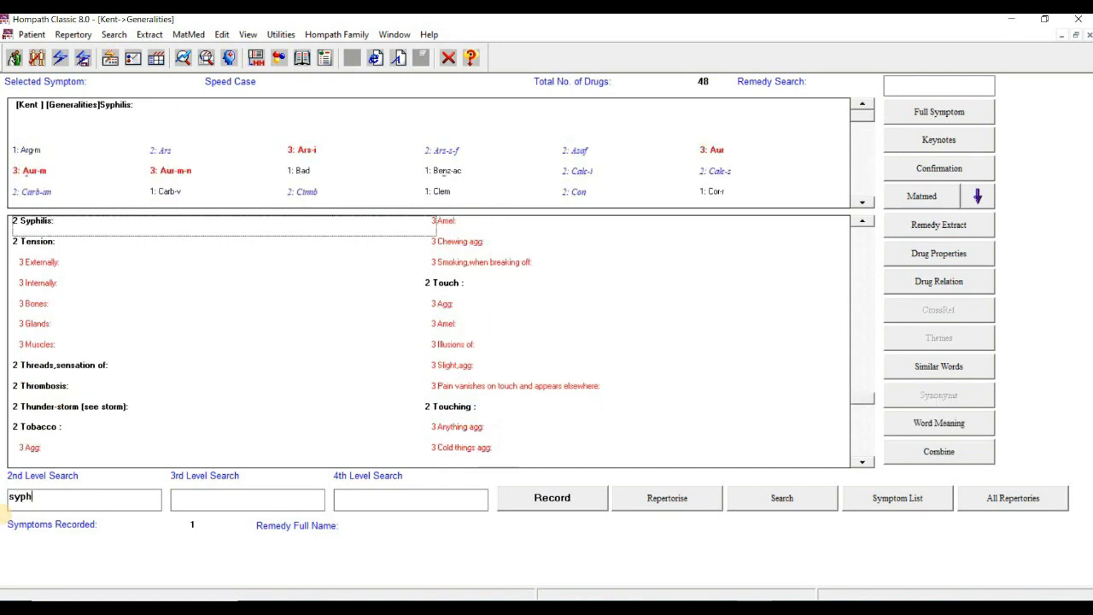
{"action": "double_click", "coordinate": [38, 228]}
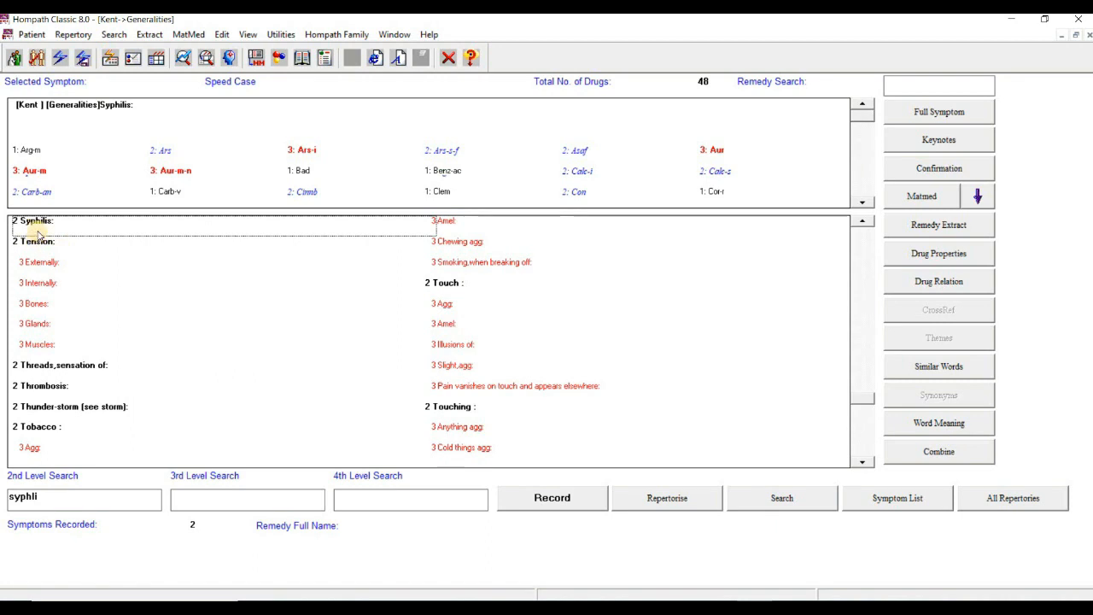
Step: Leave Generalities for chapter selection and open the Mind chapter of the Kent repertory
{"action": "left_click", "coordinate": [9, 500]}
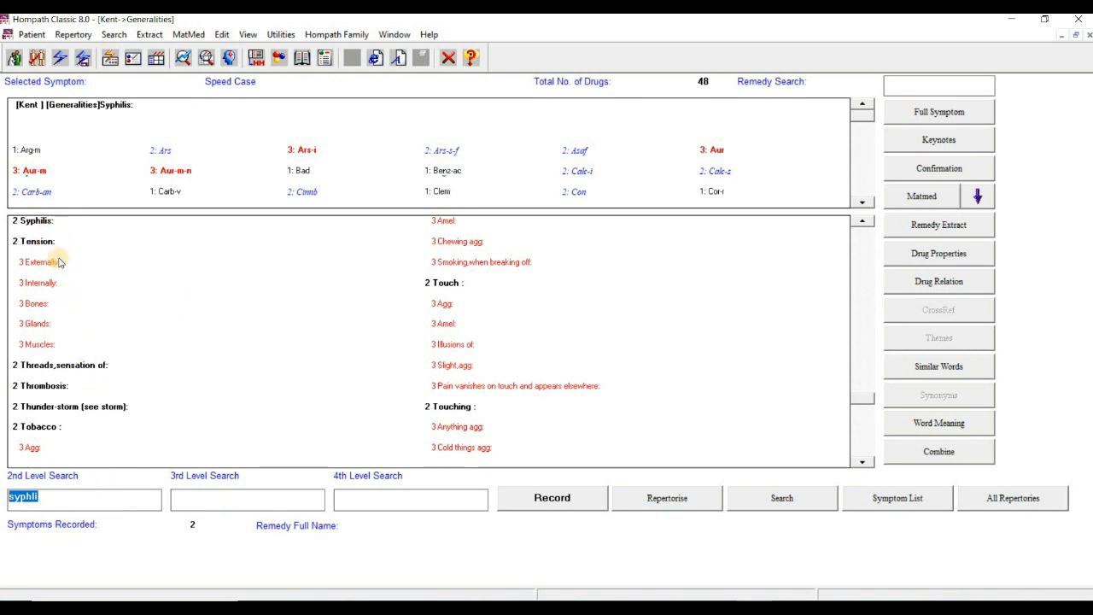
{"action": "key", "text": "Escape"}
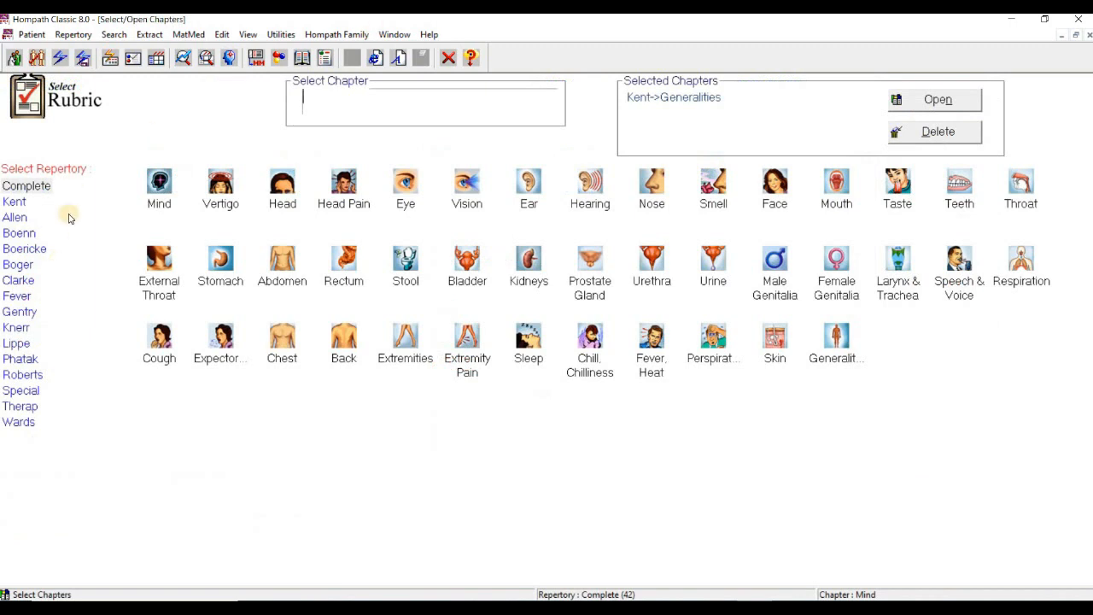
{"action": "left_click", "coordinate": [12, 202]}
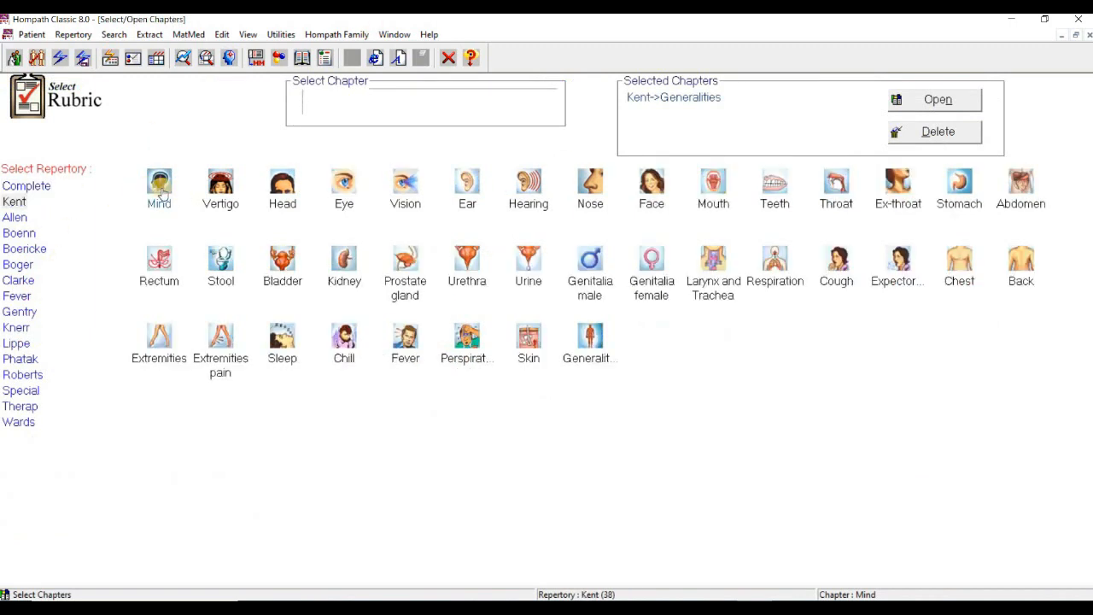
{"action": "left_click", "coordinate": [159, 181]}
{"action": "left_click", "coordinate": [937, 102]}
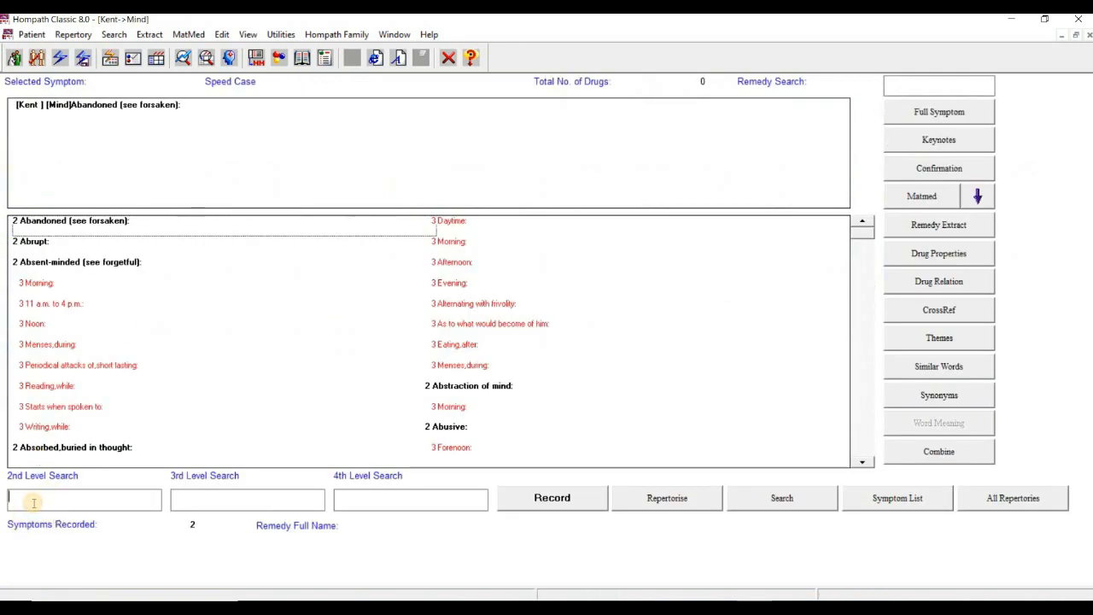
Step: Search the second level for "Sad" and record the rubric "Sadness, mental depression"
{"action": "left_click", "coordinate": [33, 503]}
{"action": "type", "text": "Sa"}
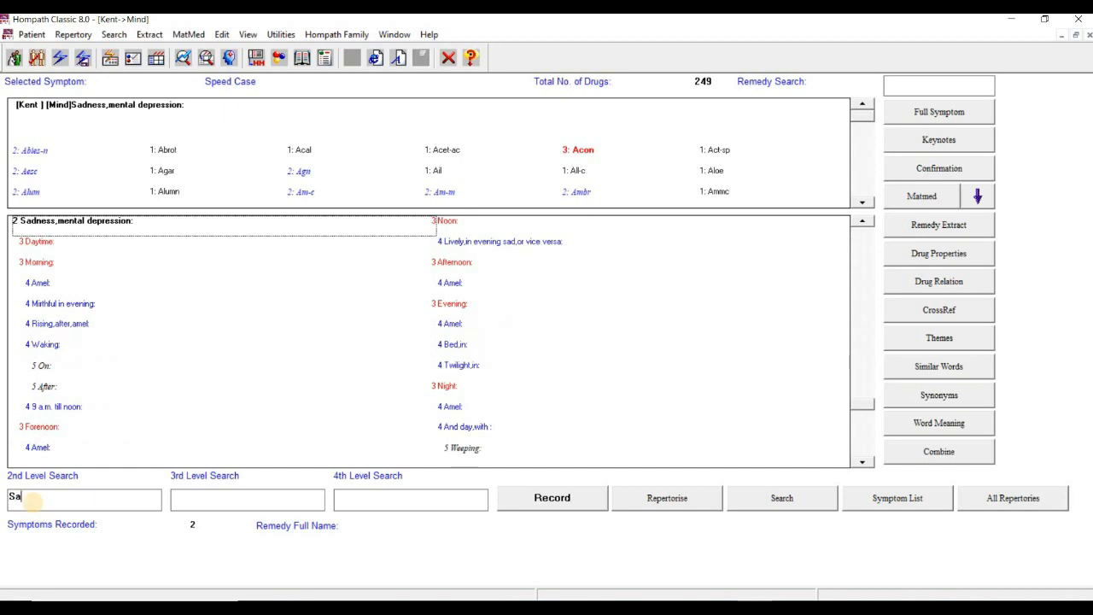
{"action": "type", "text": "d"}
{"action": "left_click", "coordinate": [551, 498]}
{"action": "left_click", "coordinate": [552, 499]}
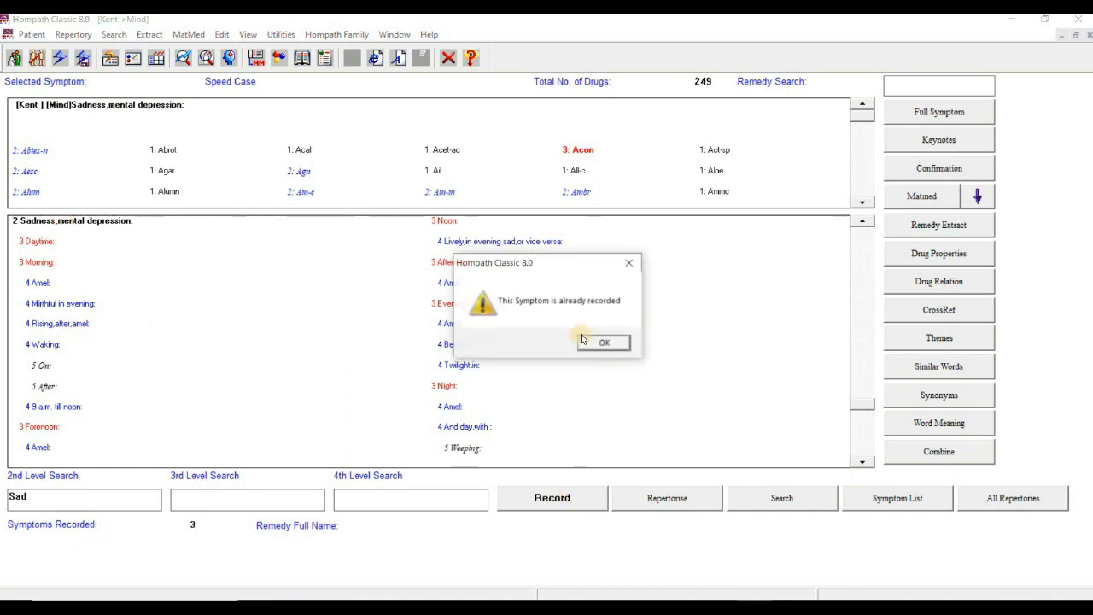
{"action": "left_click", "coordinate": [611, 345]}
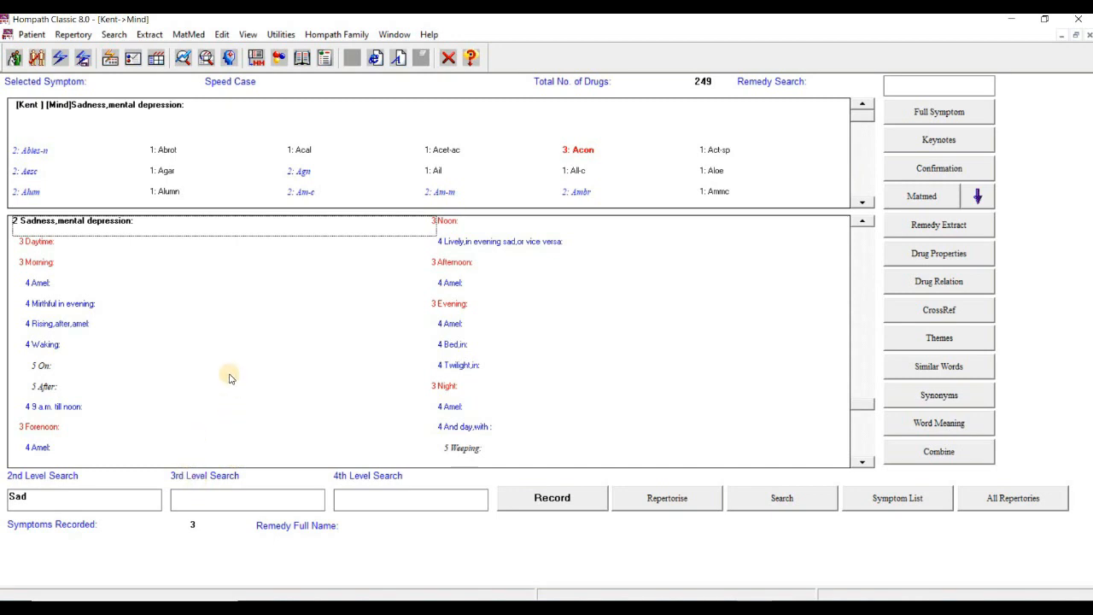
Step: Search the second level for "De", record the Death sub-rubric "Desires (see loathing of life)", and start repertorising the recorded symptoms
{"action": "left_click", "coordinate": [64, 495]}
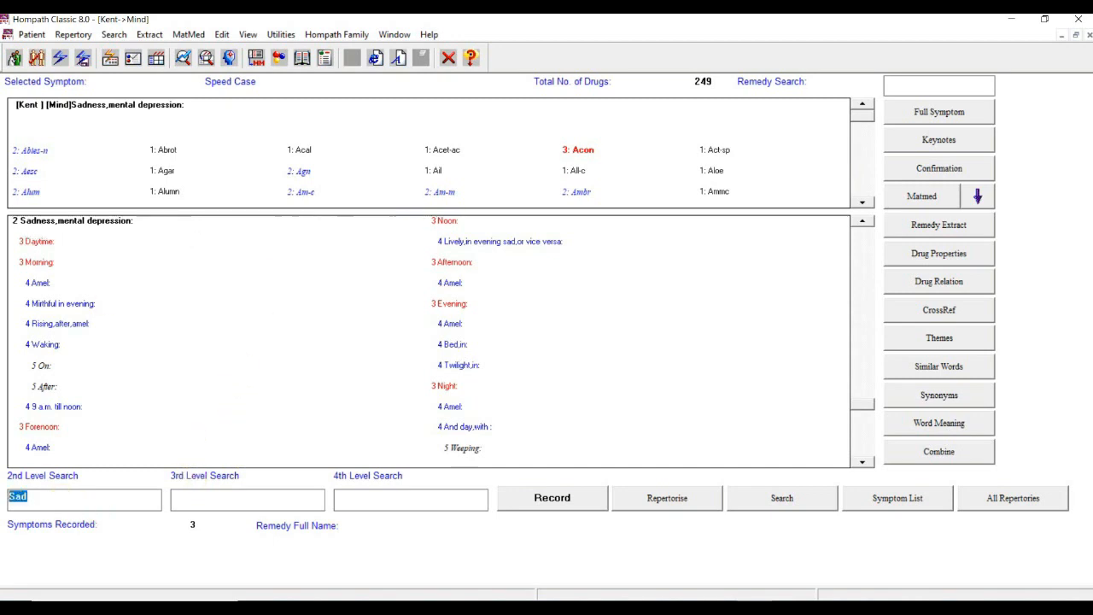
{"action": "key", "text": "BackSpace"}
{"action": "type", "text": "De"}
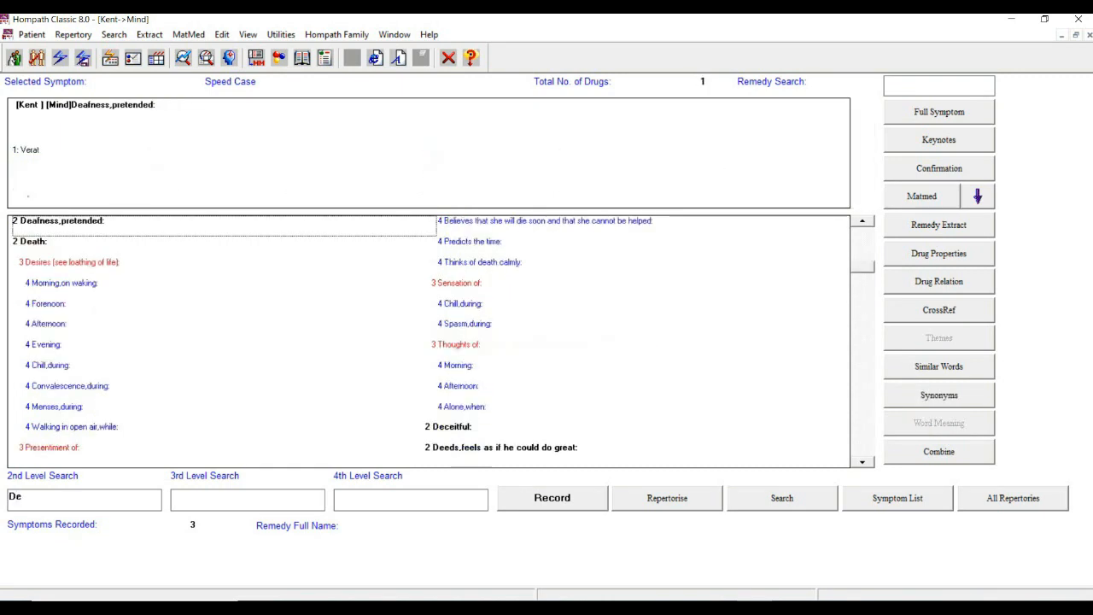
{"action": "left_click", "coordinate": [38, 245]}
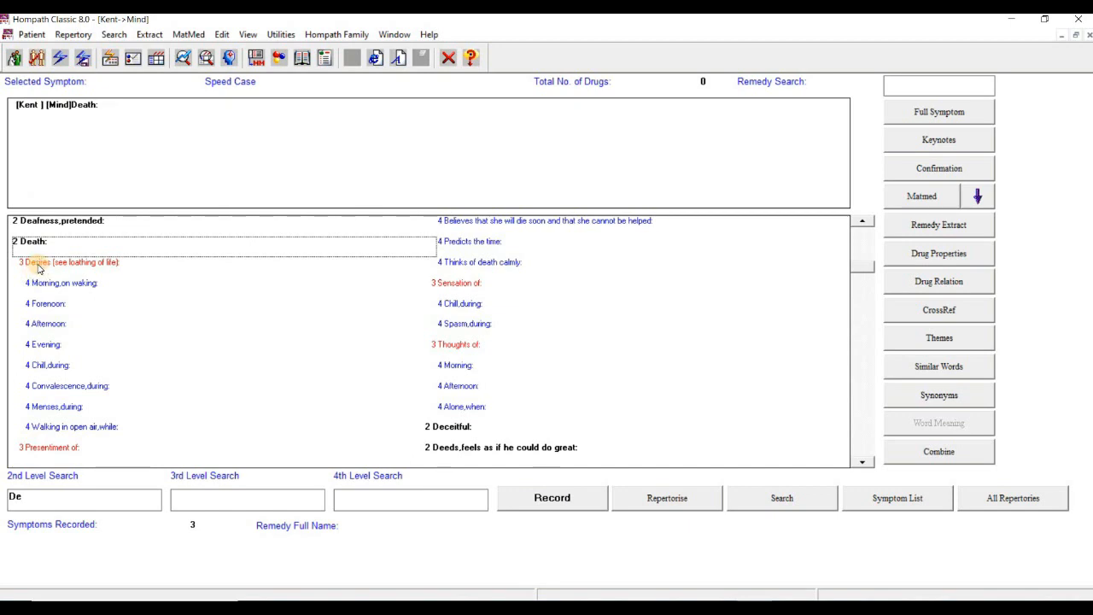
{"action": "left_click", "coordinate": [38, 264]}
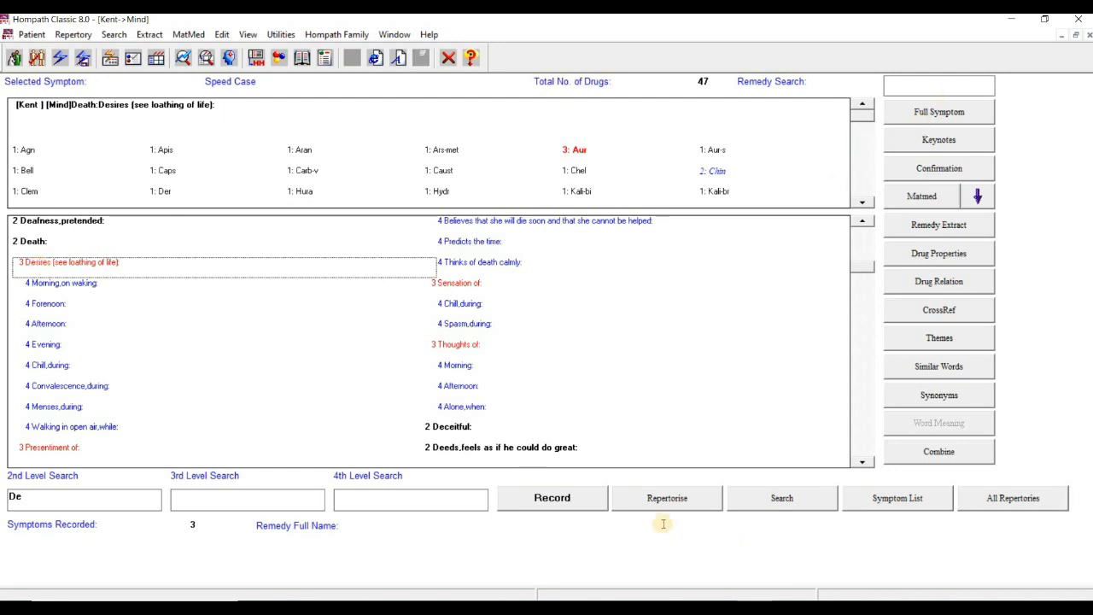
{"action": "left_click", "coordinate": [569, 500]}
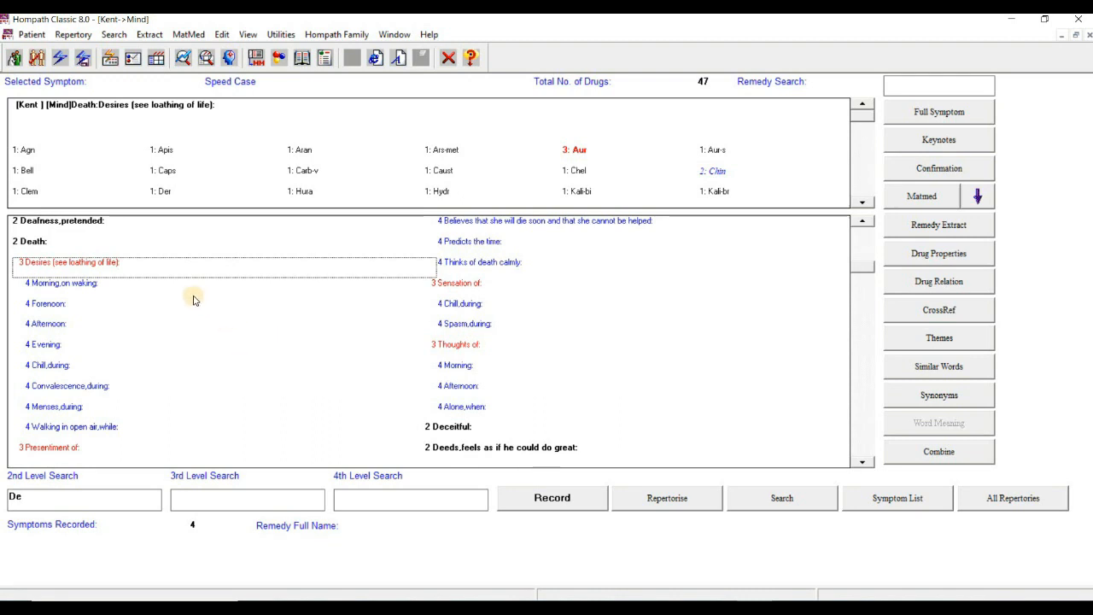
{"action": "left_click", "coordinate": [666, 499]}
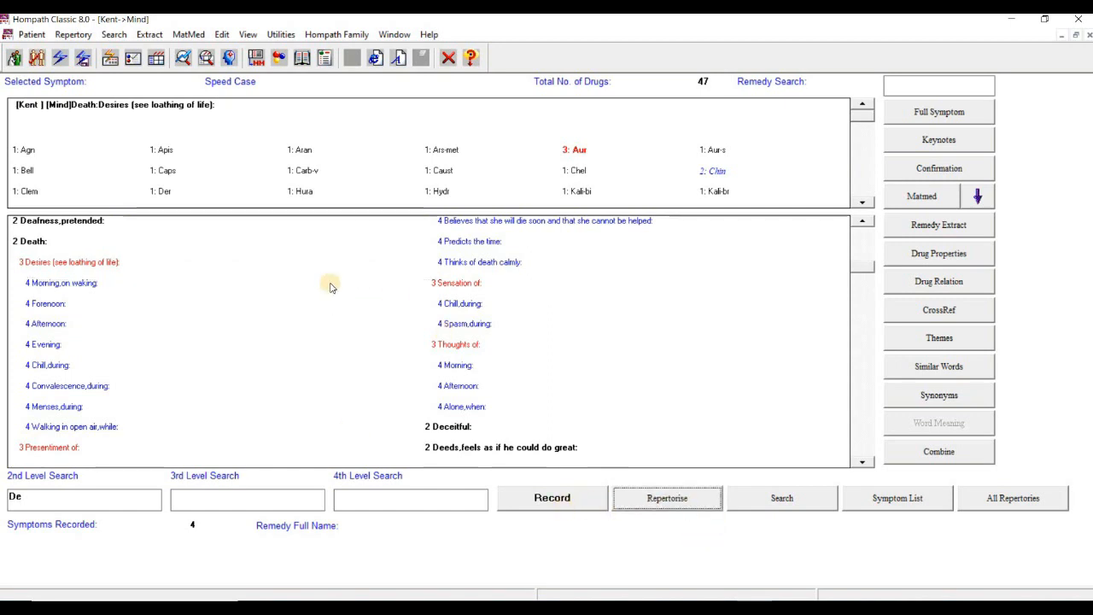